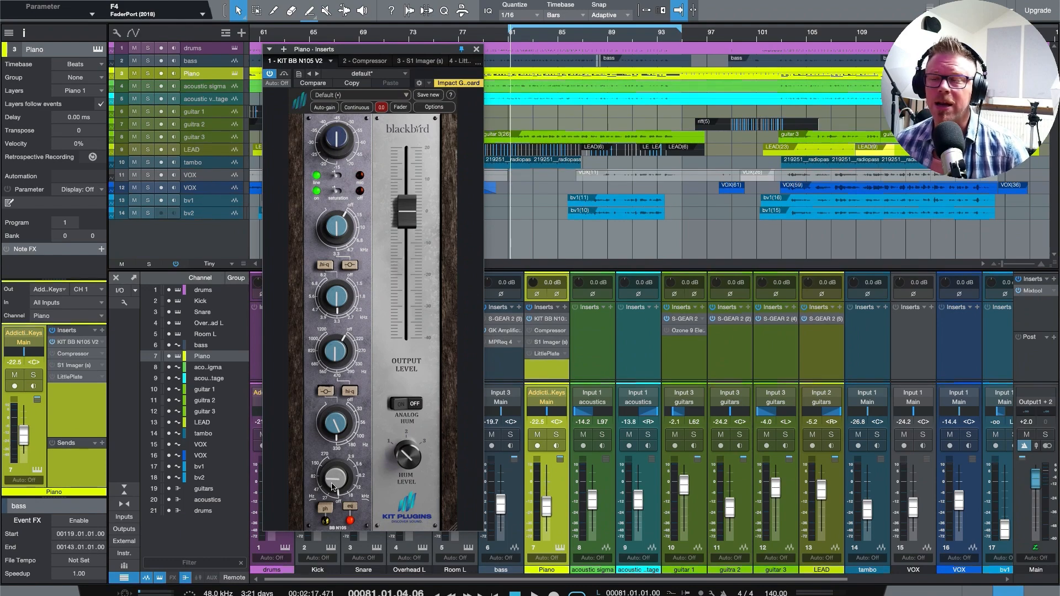
Sweep the soloed piano's low-band EQ gain up and back down to a cut, and check the EQ in the full mix.
{"action": "mouse_move", "coordinate": [341, 431]}
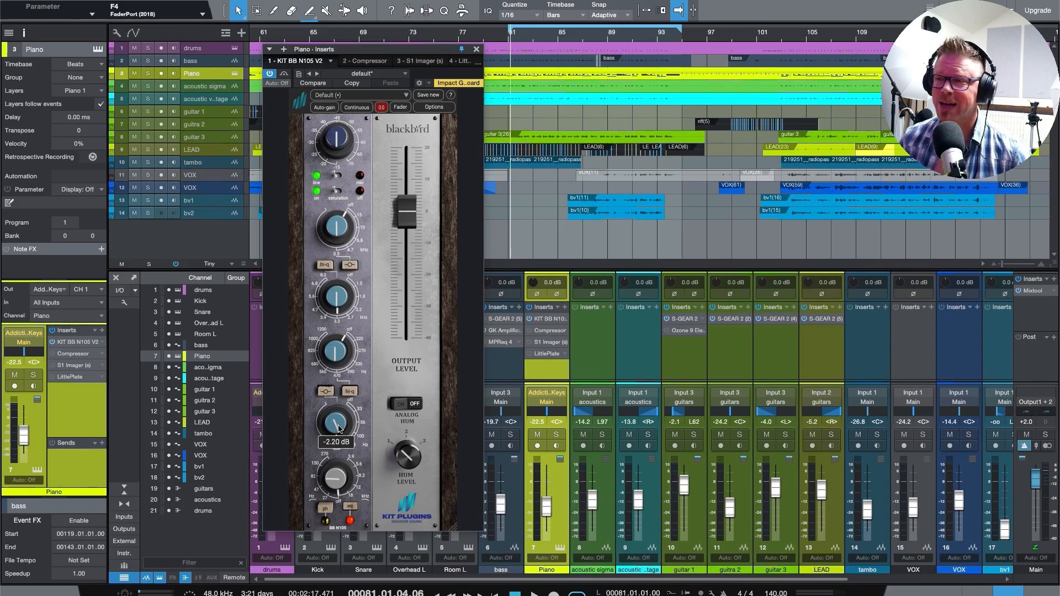
{"action": "left_click", "coordinate": [553, 436]}
{"action": "key", "text": "space"}
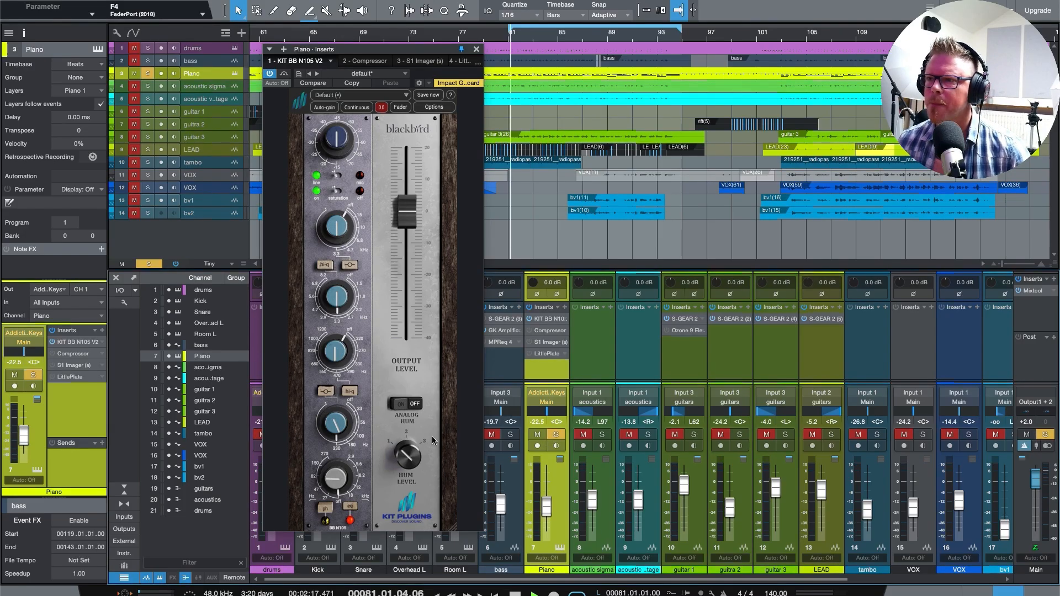
{"action": "left_click_drag", "start_coordinate": [331, 424], "coordinate": [326, 386]}
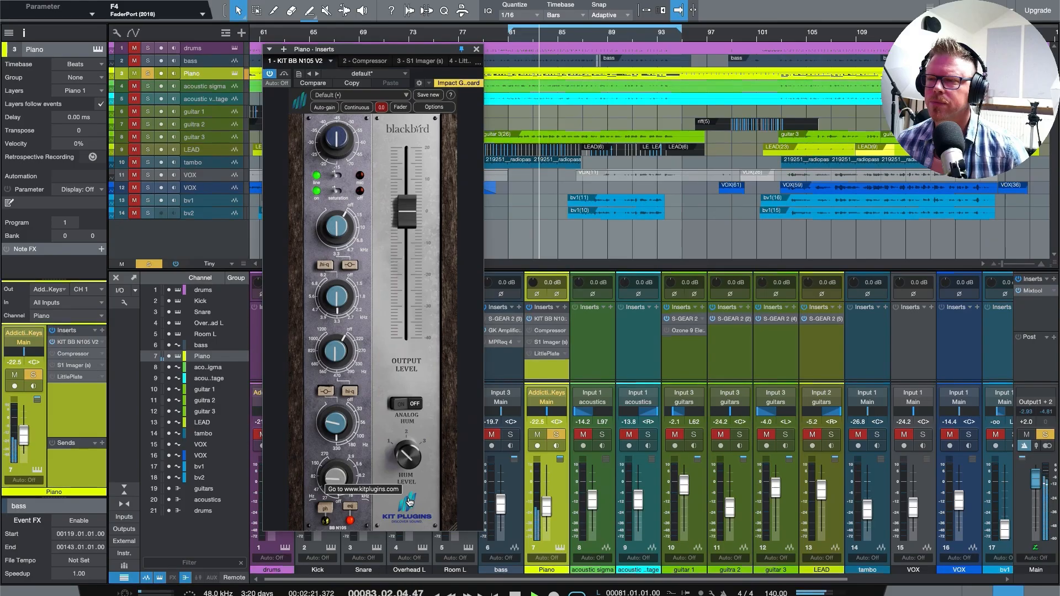
{"action": "left_click_drag", "start_coordinate": [336, 445], "coordinate": [338, 497]}
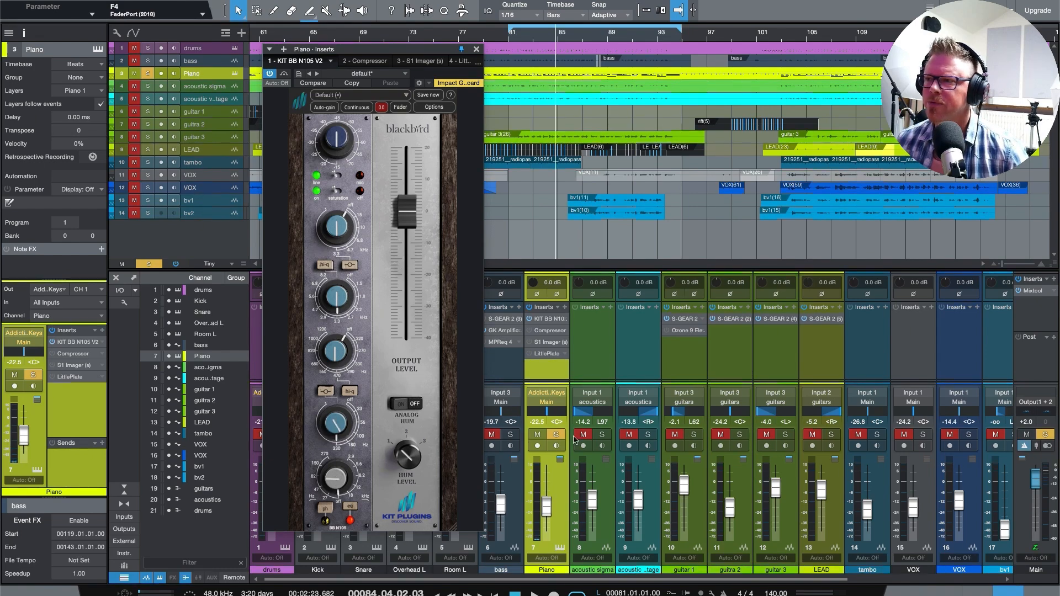
{"action": "mouse_move", "coordinate": [338, 433]}
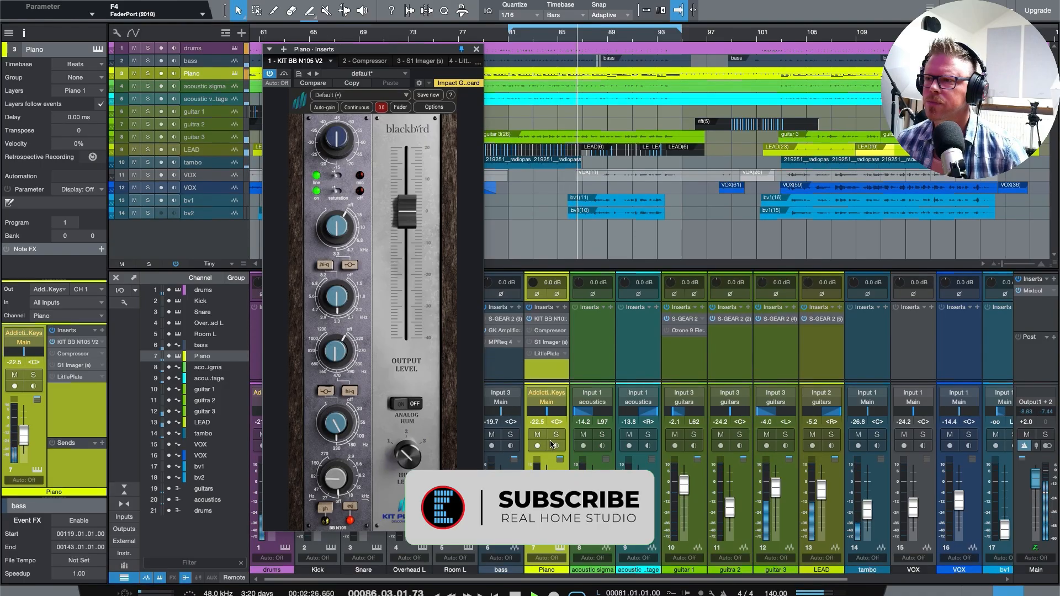
{"action": "left_click", "coordinate": [530, 320]}
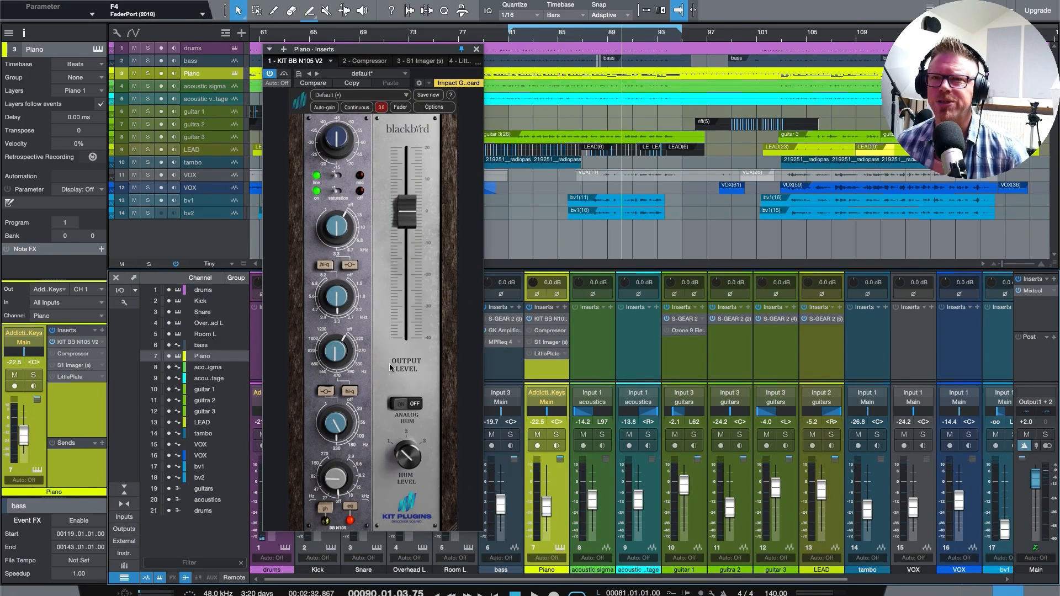
Set the high-mid band gain of the piano's KIT BB N105 EQ to 2.80 dB while listening in the mix.
{"action": "left_click_drag", "start_coordinate": [340, 316], "coordinate": [334, 280]}
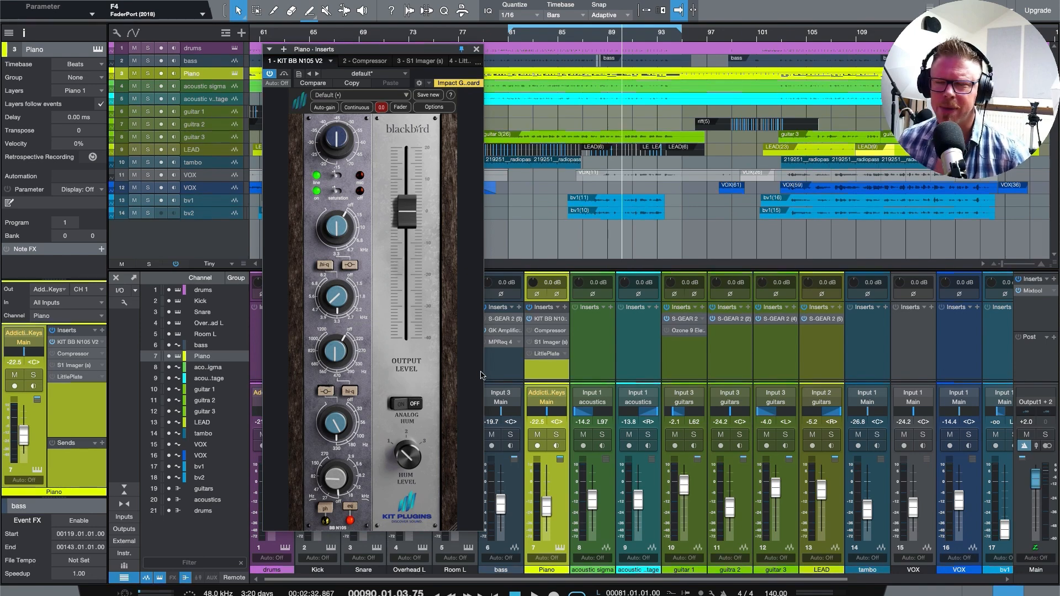
{"action": "left_click_drag", "start_coordinate": [340, 303], "coordinate": [341, 292]}
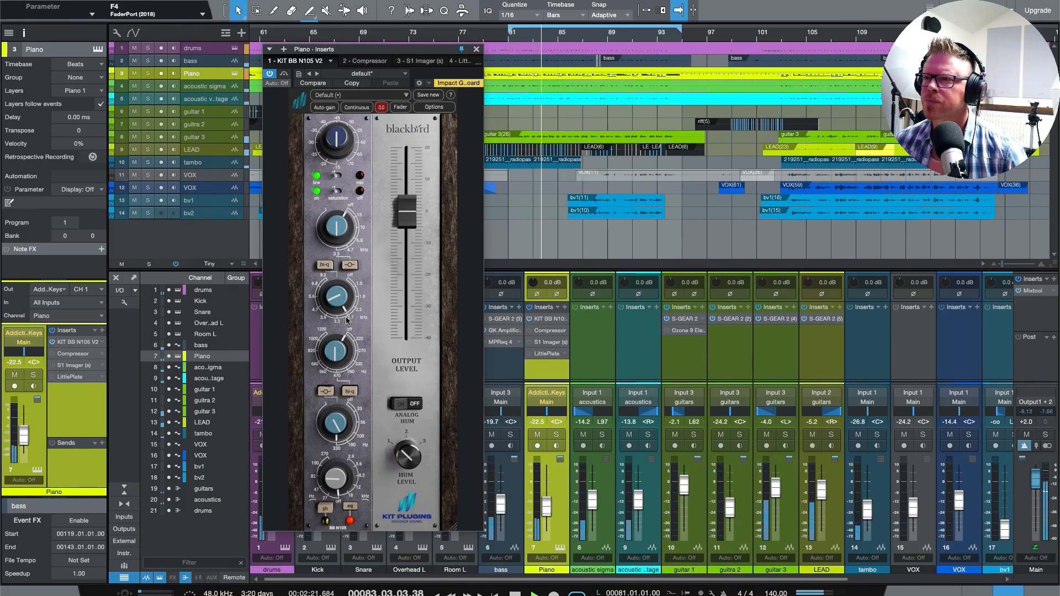
{"action": "mouse_move", "coordinate": [332, 306]}
{"action": "left_click_drag", "start_coordinate": [332, 306], "coordinate": [334, 324]}
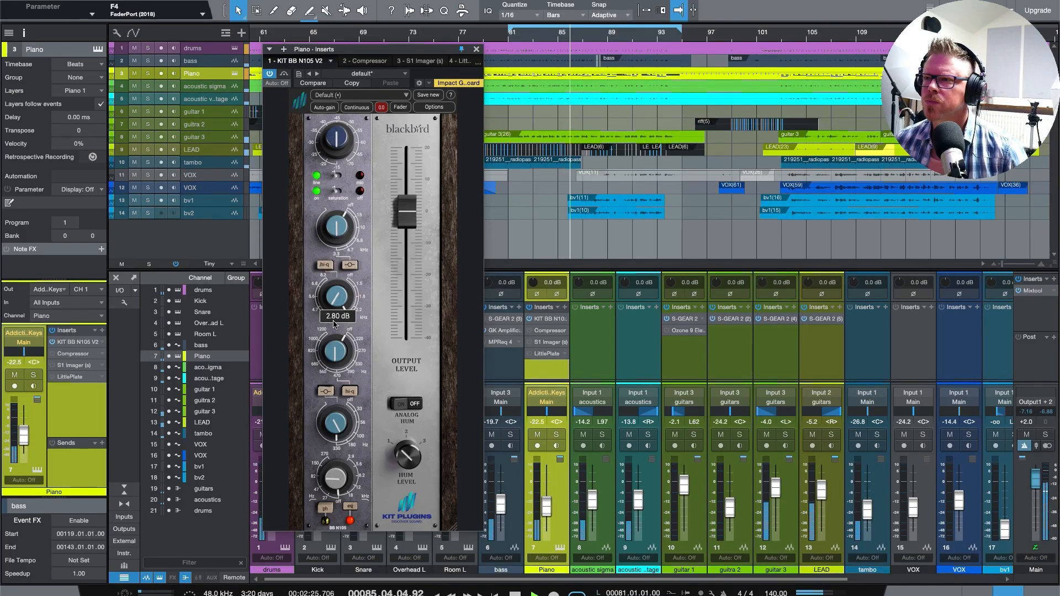
Solo the piano and compare its sound with the KIT BB N105 EQ off and on during playback.
{"action": "left_click", "coordinate": [556, 434]}
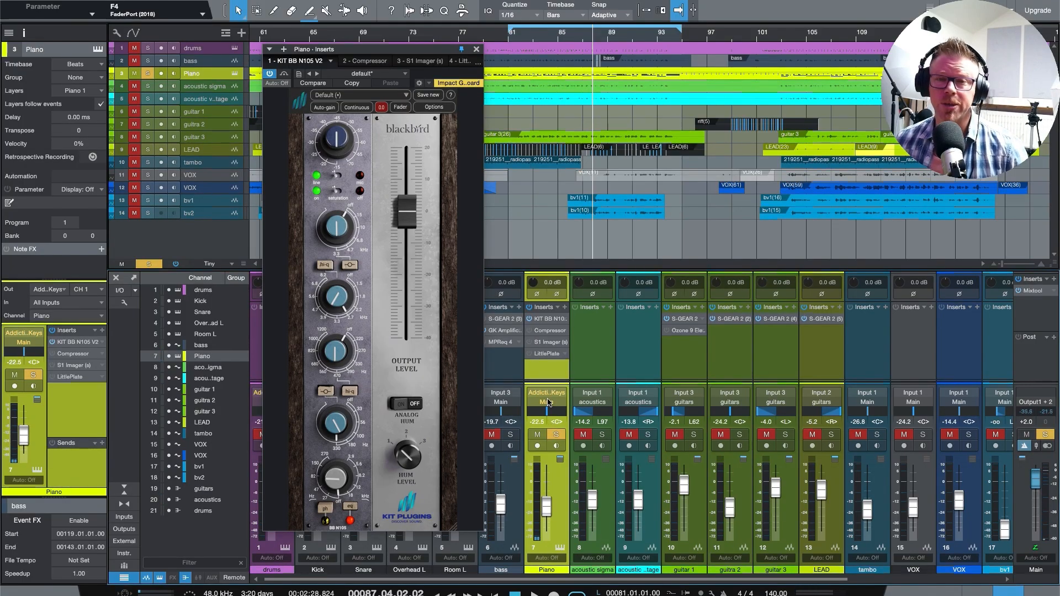
{"action": "key", "text": "space"}
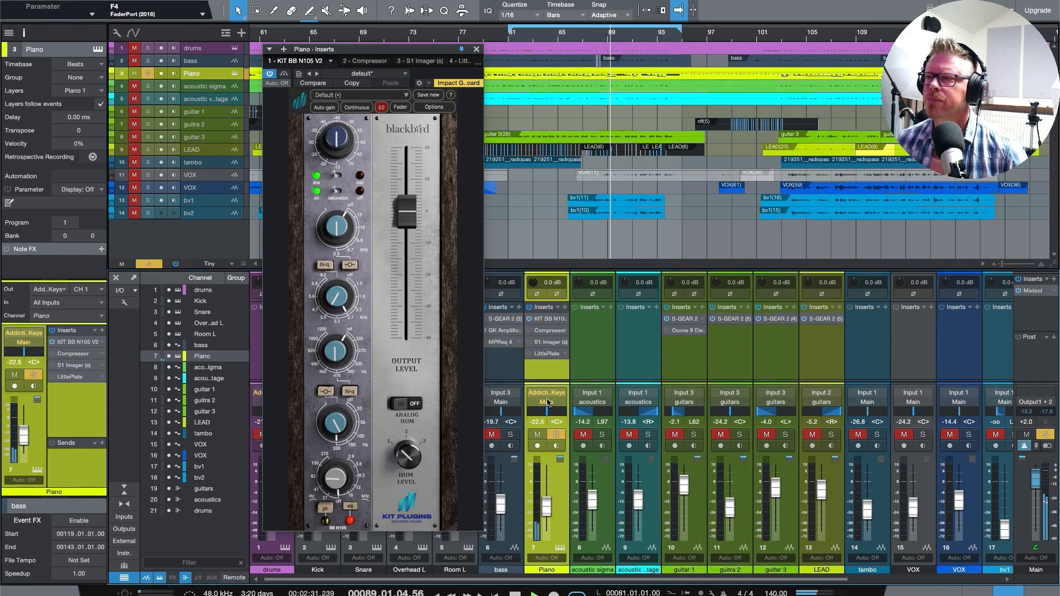
{"action": "left_click", "coordinate": [529, 319]}
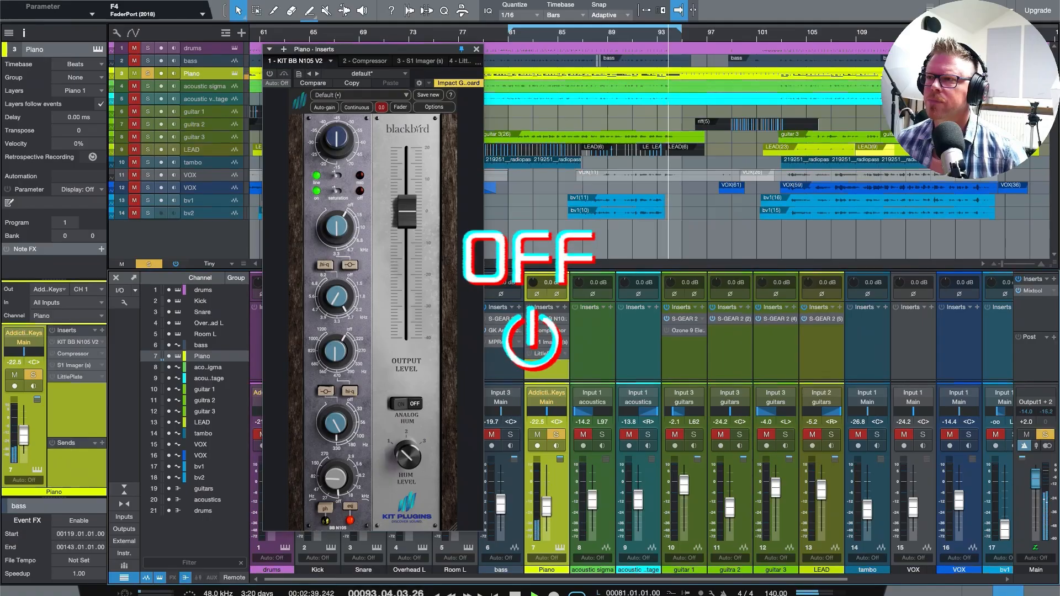
{"action": "left_click", "coordinate": [529, 320]}
Unsolo the piano and compare the full mix with the KIT BB N105 EQ off and on.
{"action": "key", "text": "space"}
{"action": "left_click", "coordinate": [557, 435]}
{"action": "key", "text": "space"}
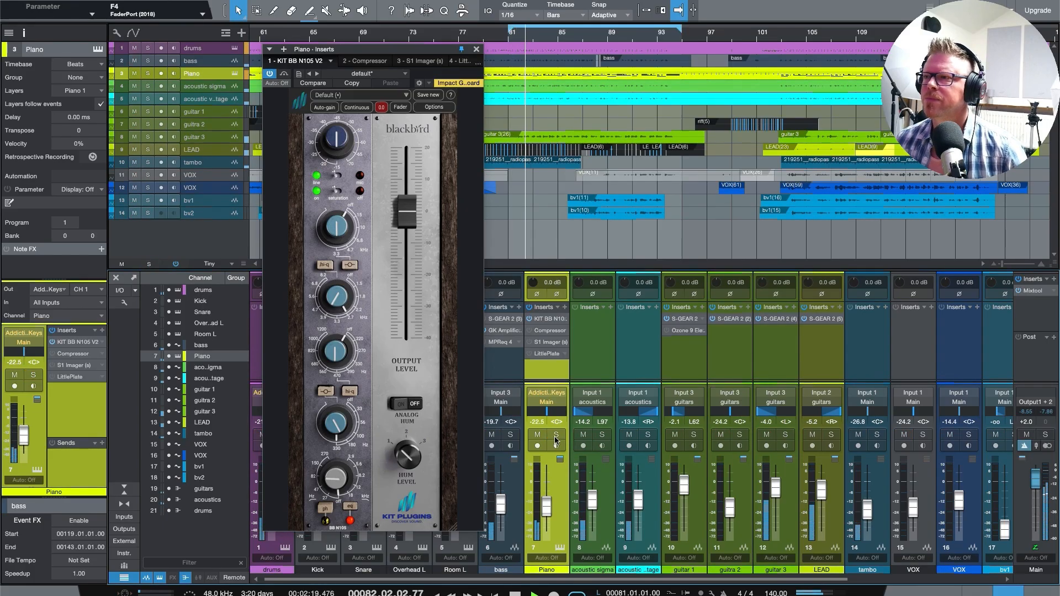
{"action": "left_click", "coordinate": [271, 74]}
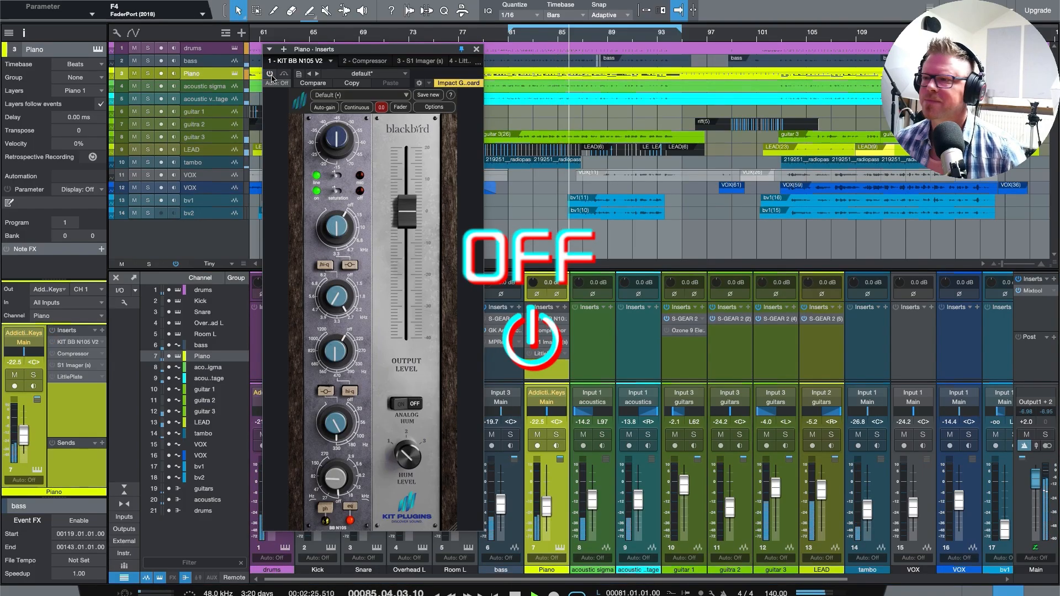
{"action": "left_click", "coordinate": [269, 74]}
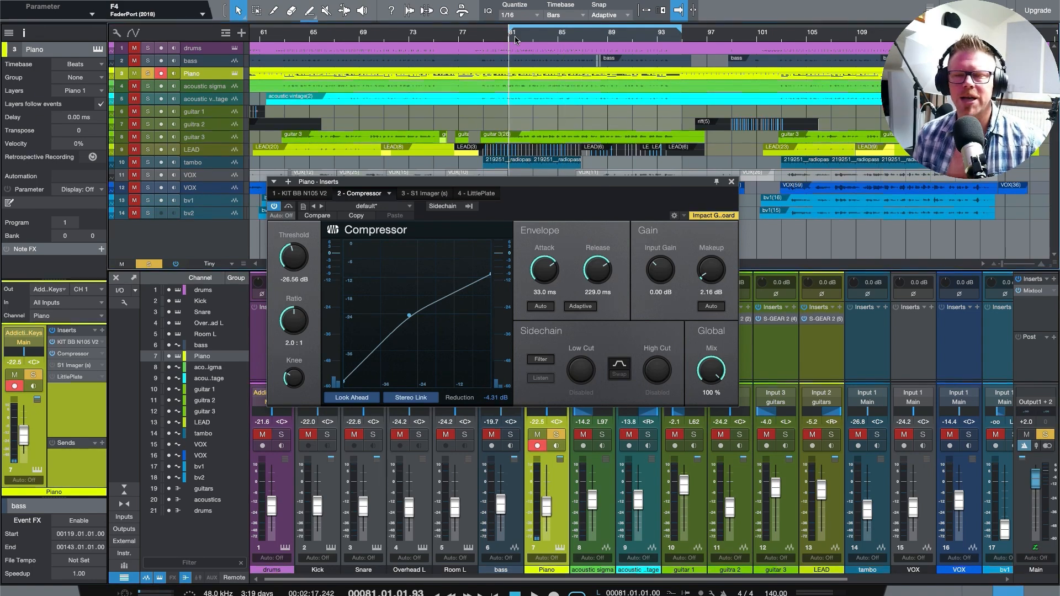
Audition the piano compressor's release at 1.85 s and 34.2 ms during playback, and set it to 134.5 ms.
{"action": "key", "text": "space"}
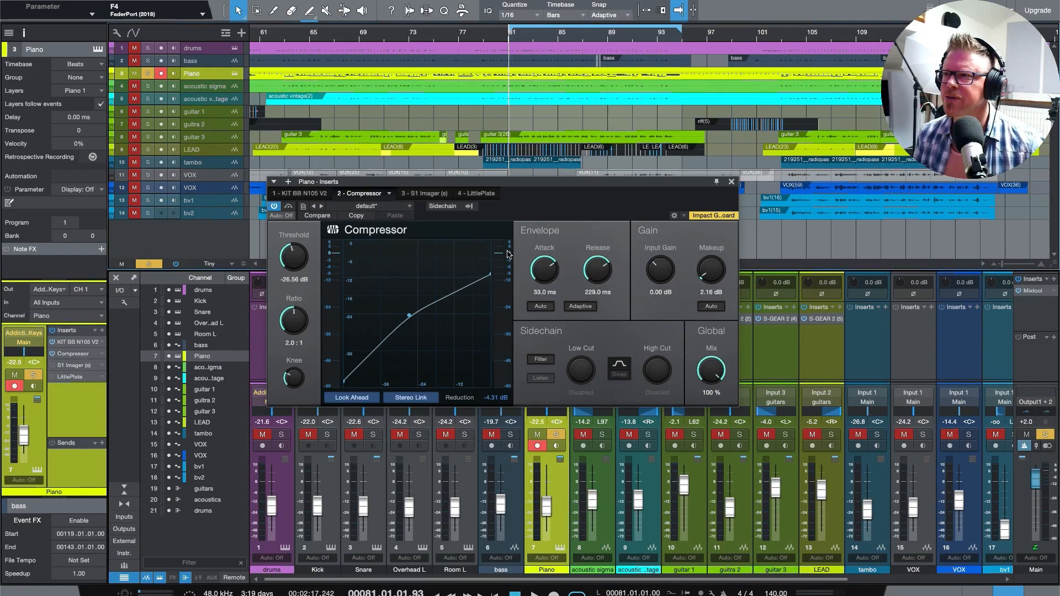
{"action": "key", "text": "space"}
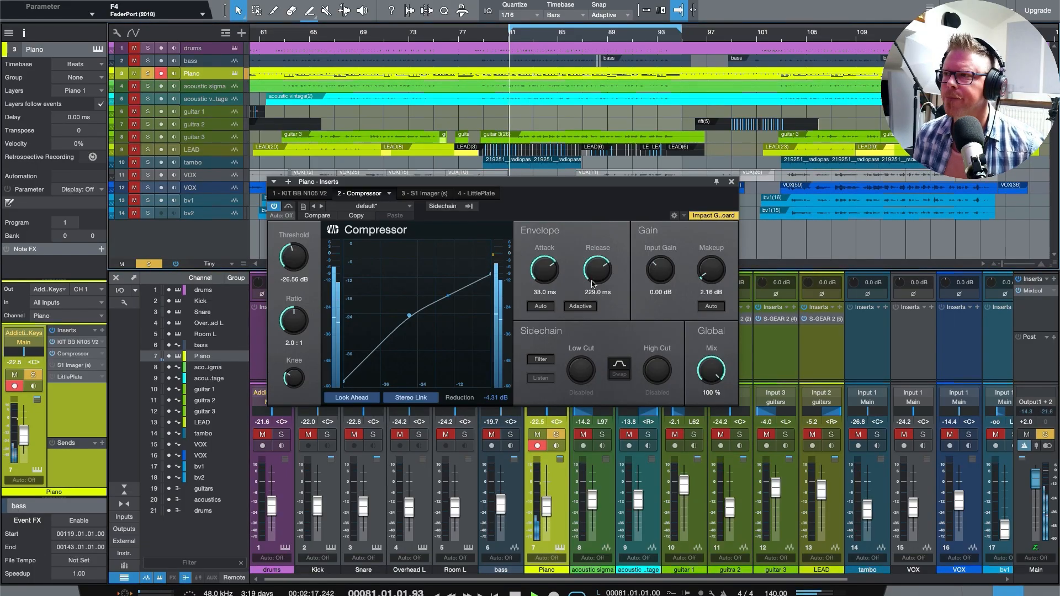
{"action": "left_click_drag", "start_coordinate": [594, 269], "coordinate": [592, 244]}
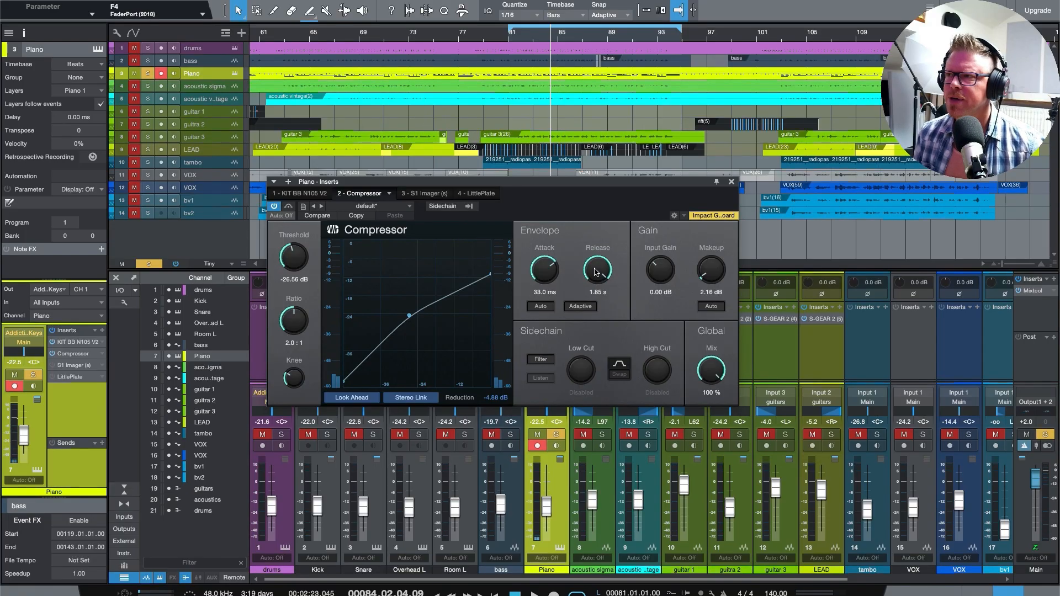
{"action": "left_click_drag", "start_coordinate": [592, 284], "coordinate": [589, 323]}
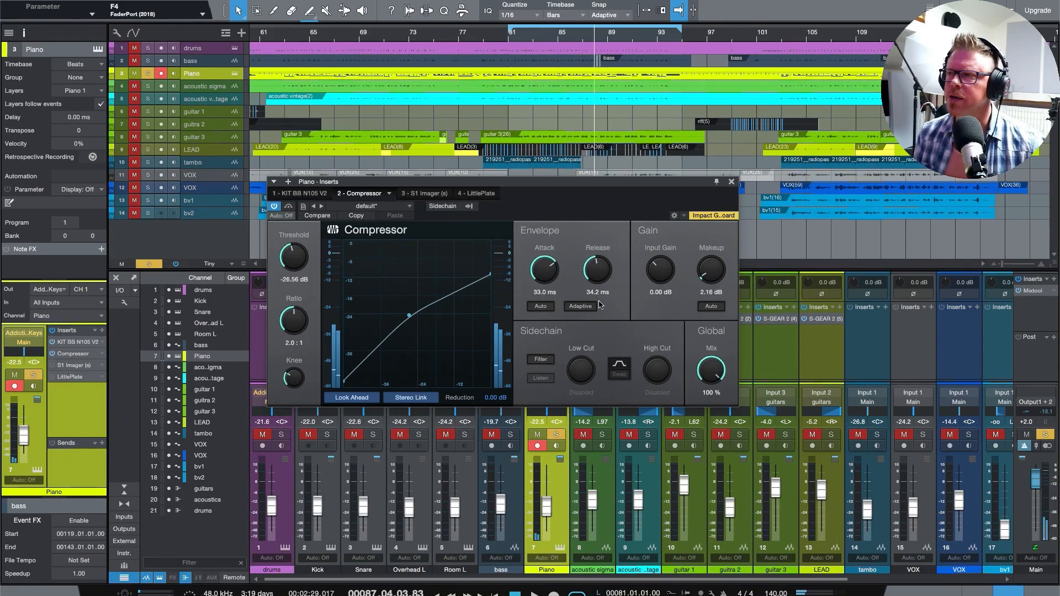
{"action": "left_click_drag", "start_coordinate": [596, 267], "coordinate": [595, 255]}
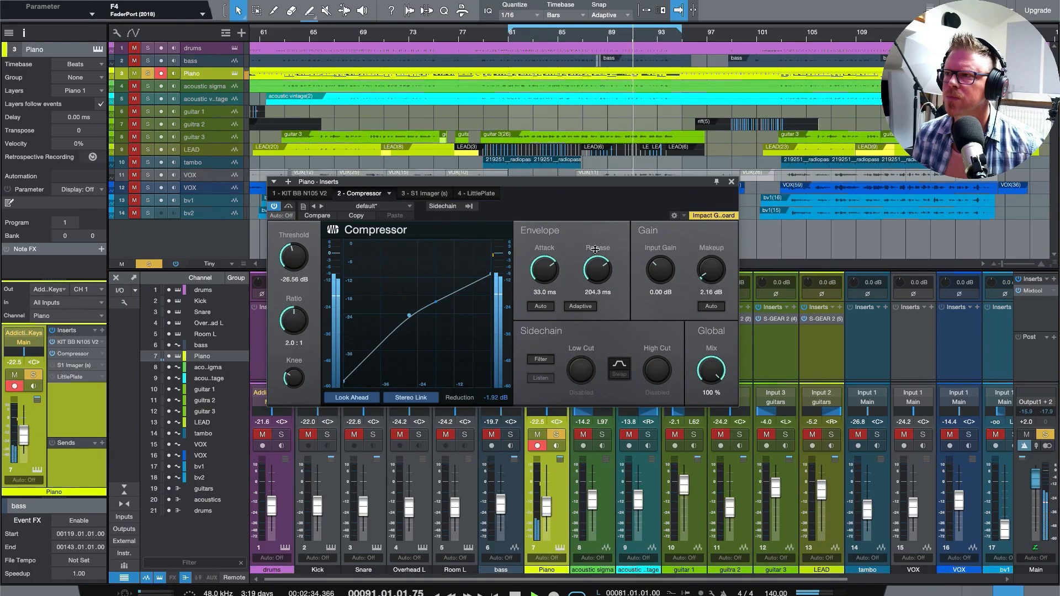
{"action": "left_click_drag", "start_coordinate": [594, 252], "coordinate": [594, 258]}
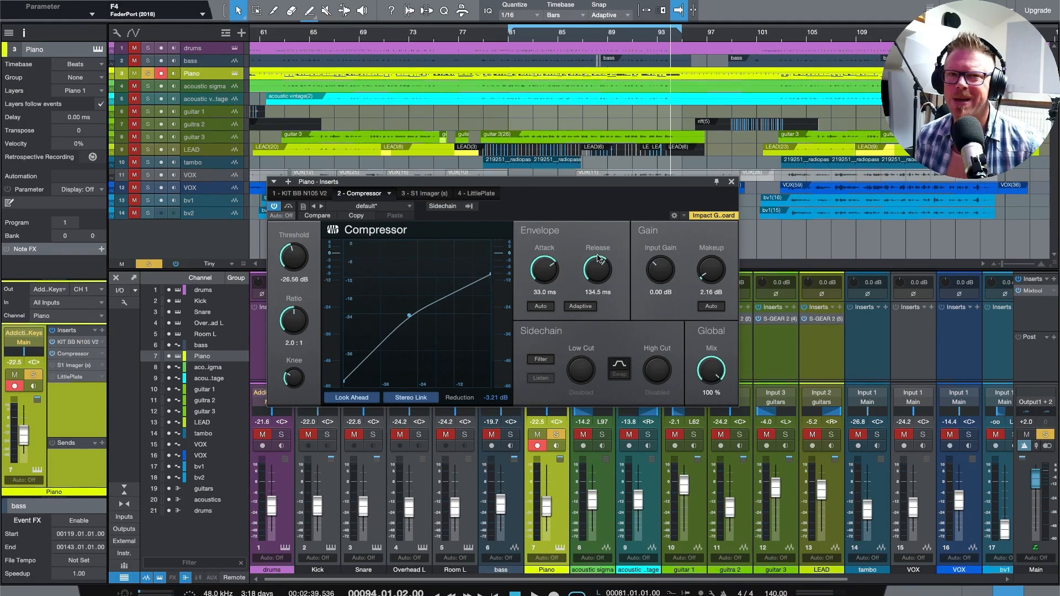
Play the soloed piano from bar 81 and compare it with the Compressor off and on.
{"action": "left_click", "coordinate": [509, 43]}
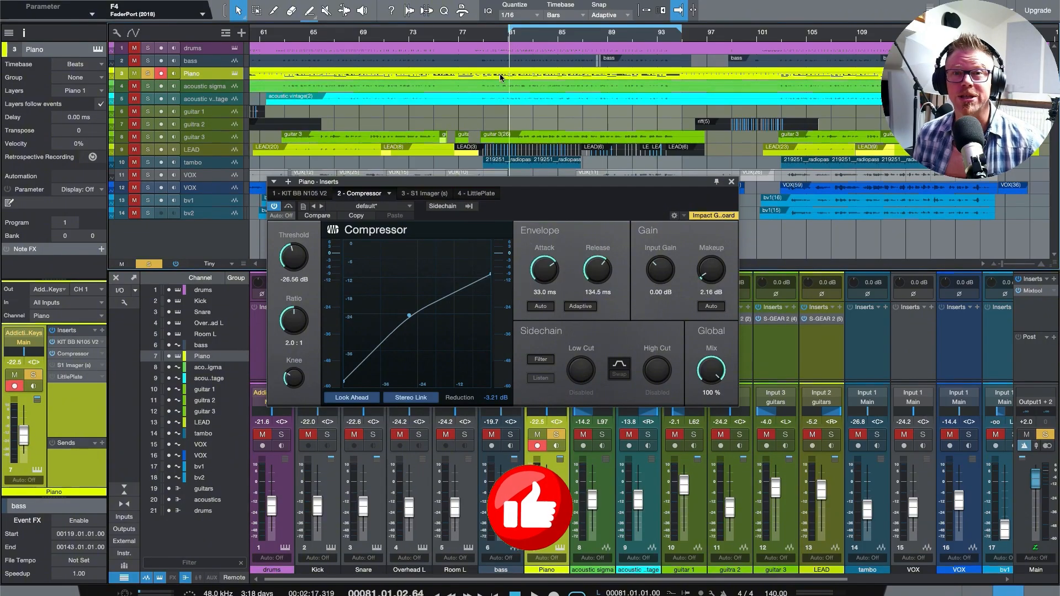
{"action": "key", "text": "space"}
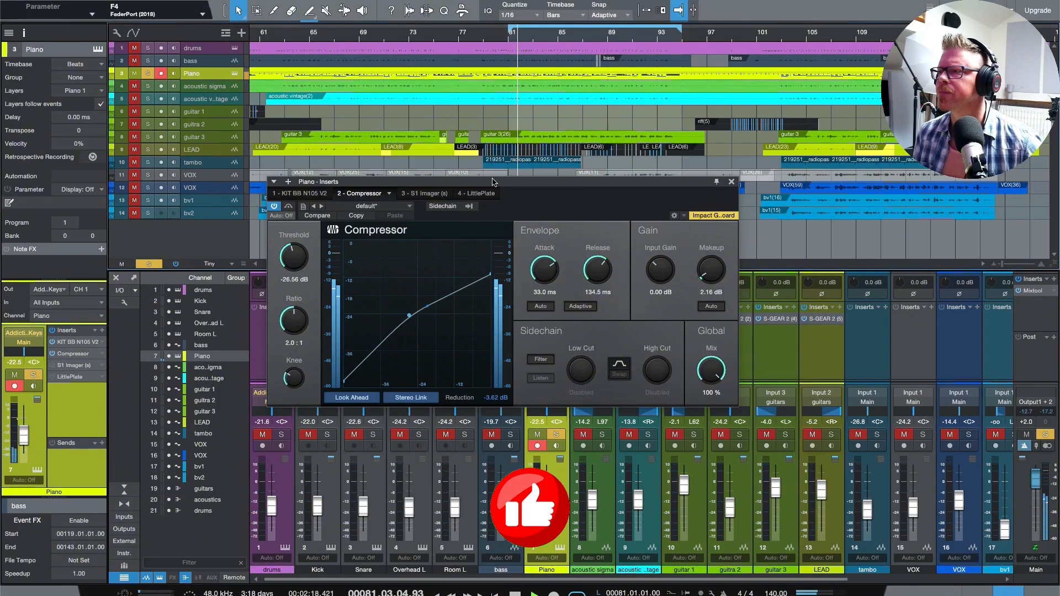
{"action": "left_click", "coordinate": [273, 207]}
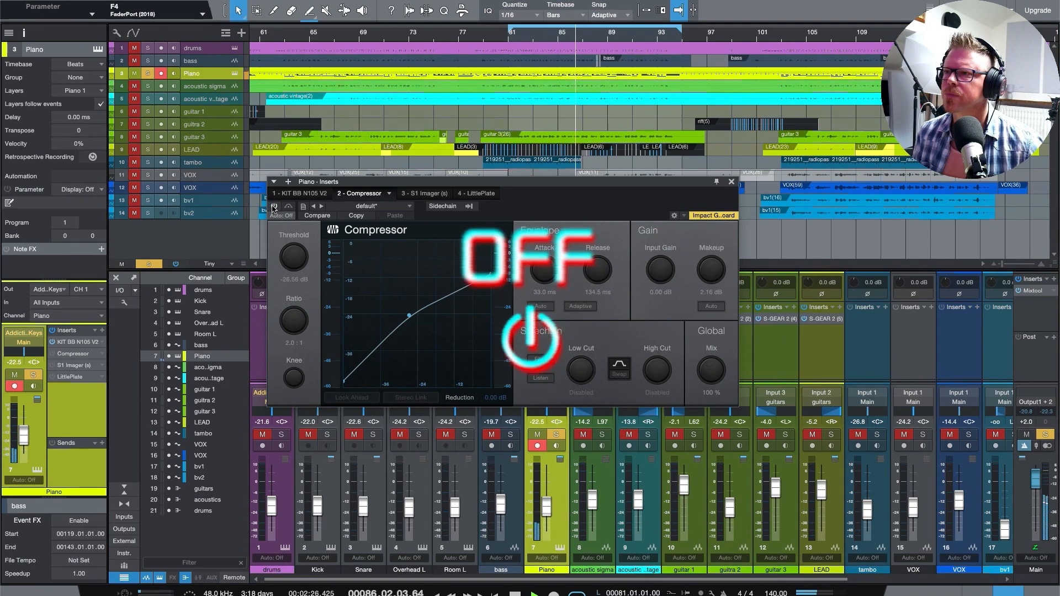
{"action": "left_click", "coordinate": [274, 207]}
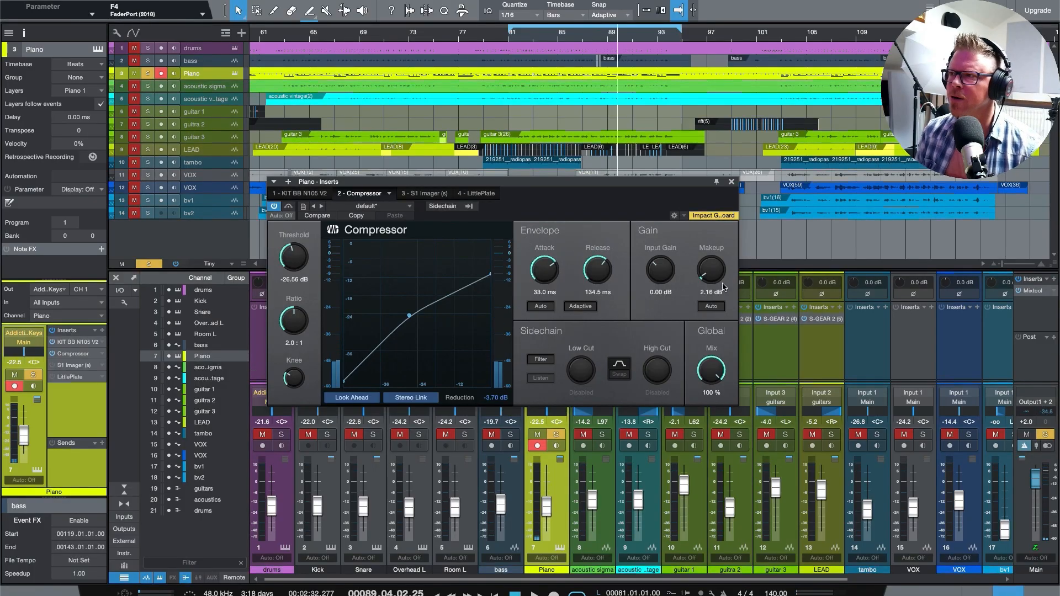
Unsolo and record-disarm the piano track, and compare the full mix with the piano's Compressor off and on.
{"action": "left_click", "coordinate": [560, 436]}
{"action": "key", "text": "space"}
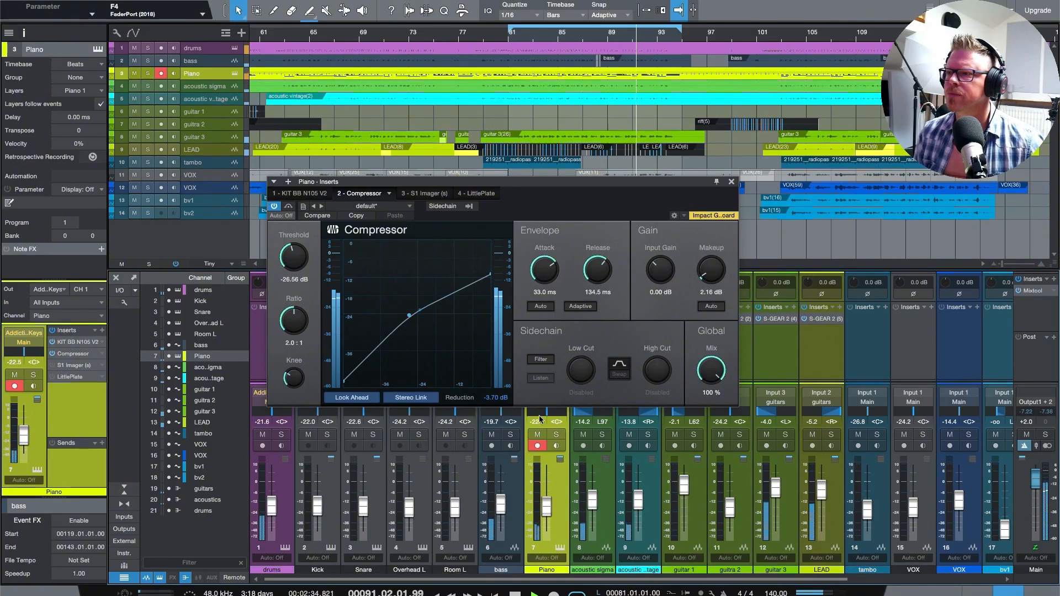
{"action": "left_click", "coordinate": [537, 446]}
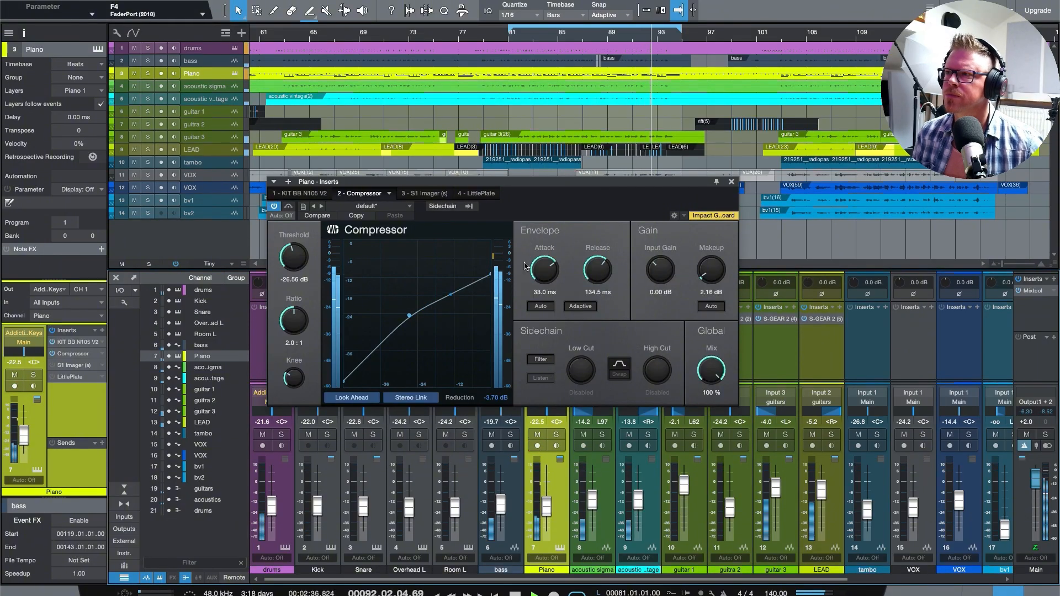
{"action": "left_click", "coordinate": [274, 206]}
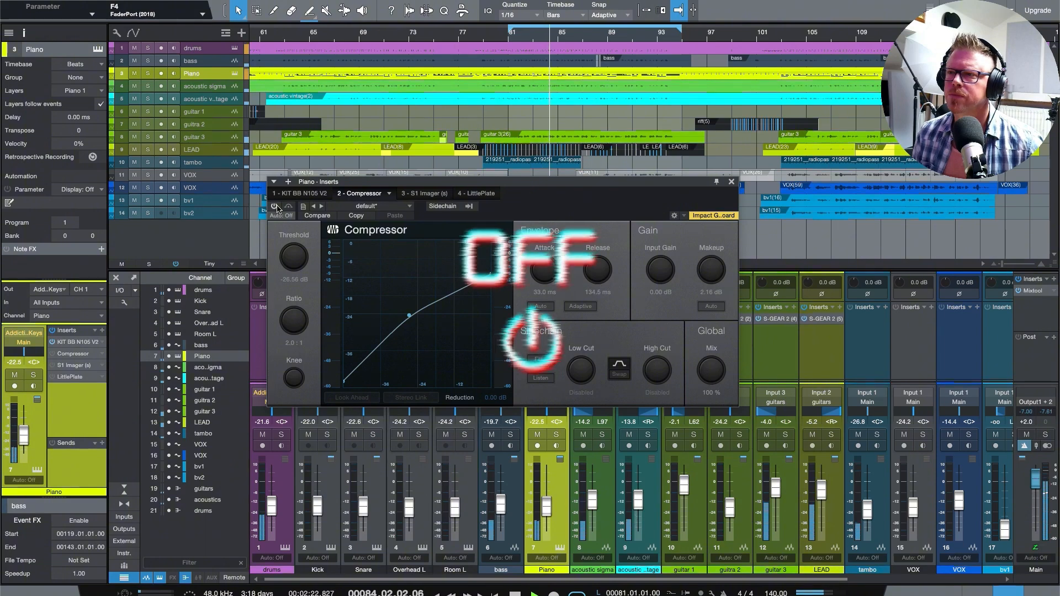
{"action": "left_click", "coordinate": [276, 207]}
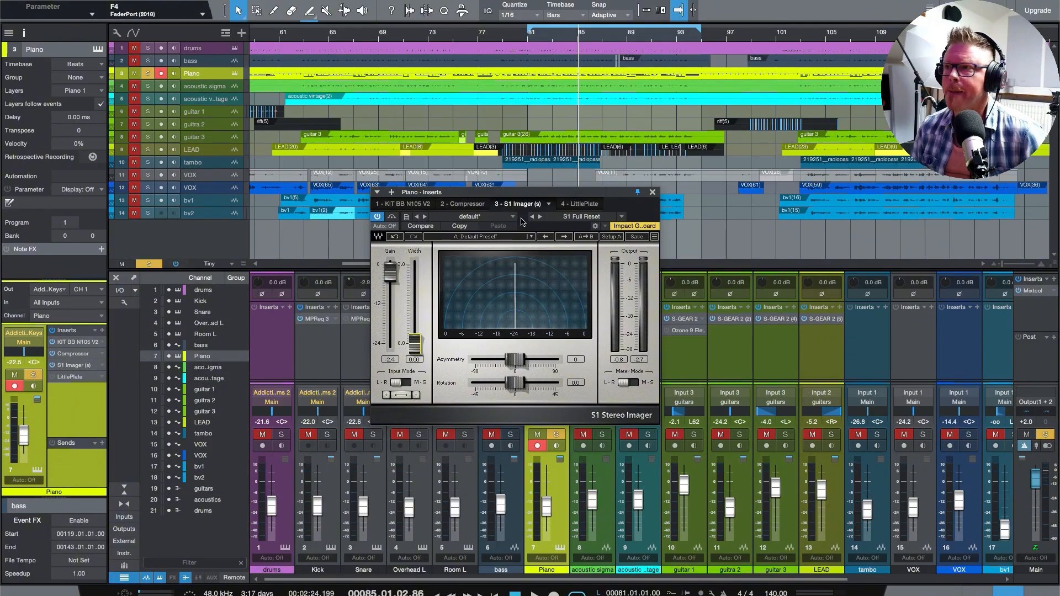
Reposition the S1 Imager window and raise the imager's width to 2.04 while the soloed piano plays.
{"action": "left_click_drag", "start_coordinate": [518, 200], "coordinate": [574, 235]}
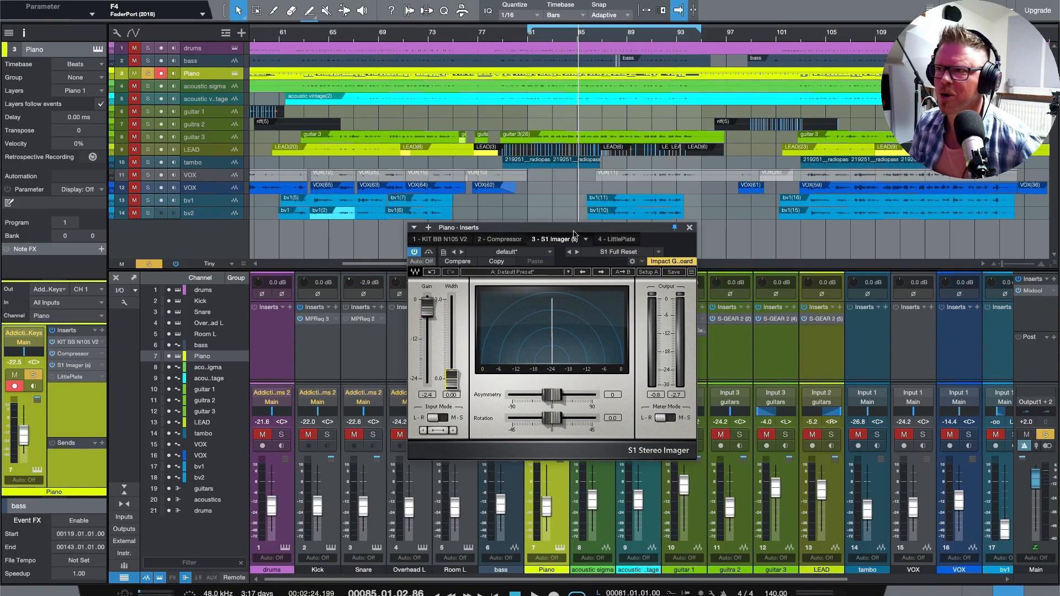
{"action": "left_click_drag", "start_coordinate": [582, 239], "coordinate": [565, 221]}
{"action": "key", "text": "space"}
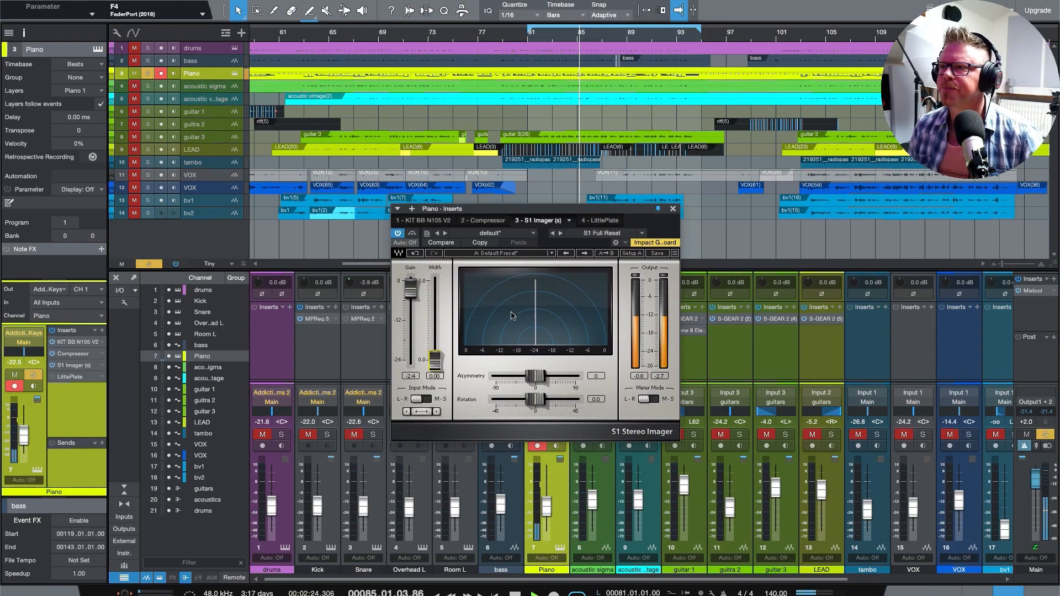
{"action": "left_click_drag", "start_coordinate": [435, 362], "coordinate": [436, 299]}
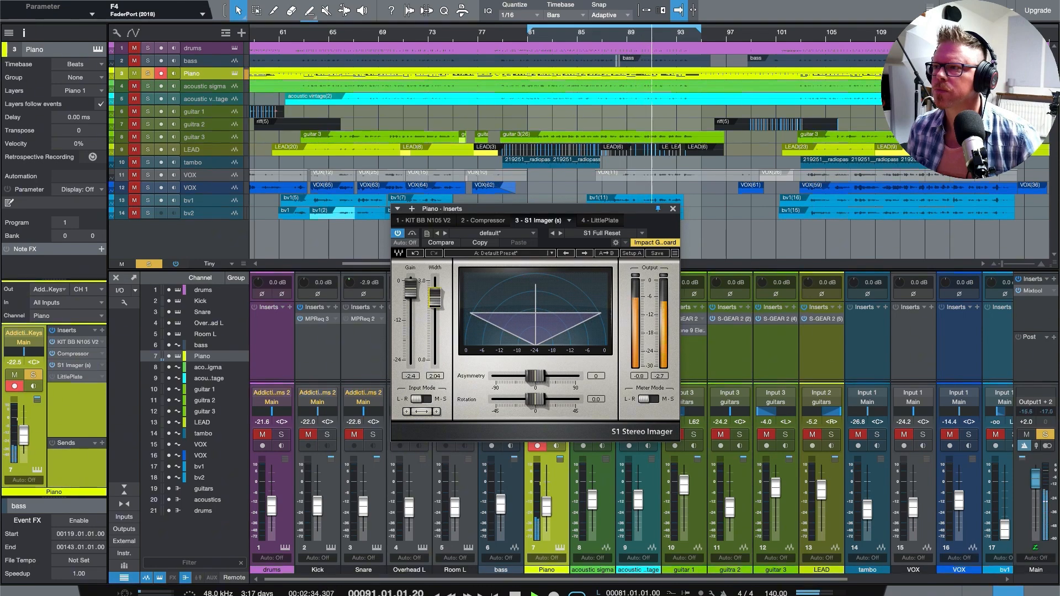
Compare the piano with the S1 Imager off and on, both soloed and in the full mix.
{"action": "left_click", "coordinate": [398, 233]}
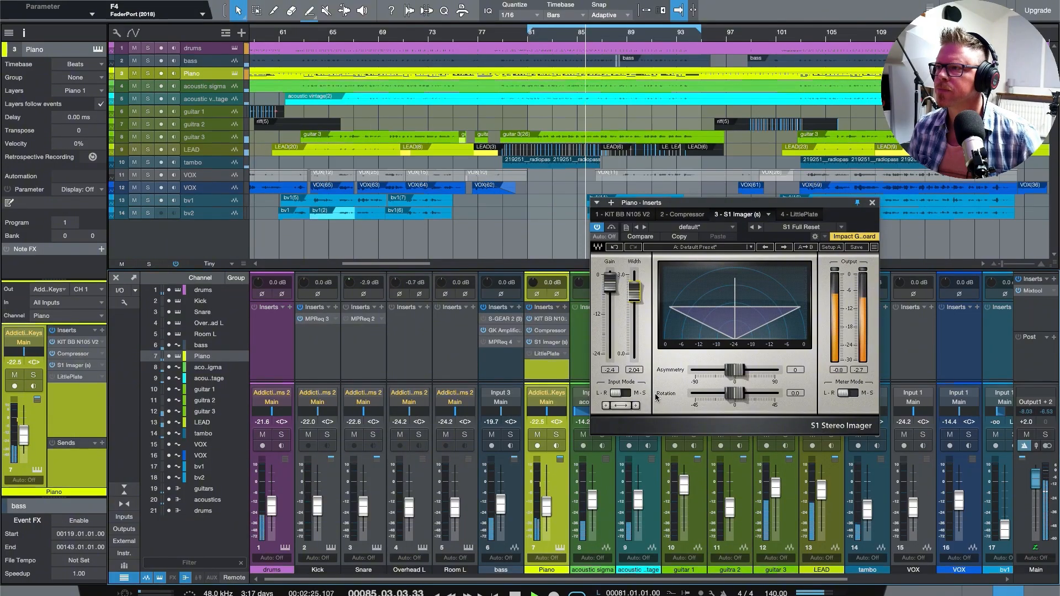
{"action": "left_click", "coordinate": [597, 227]}
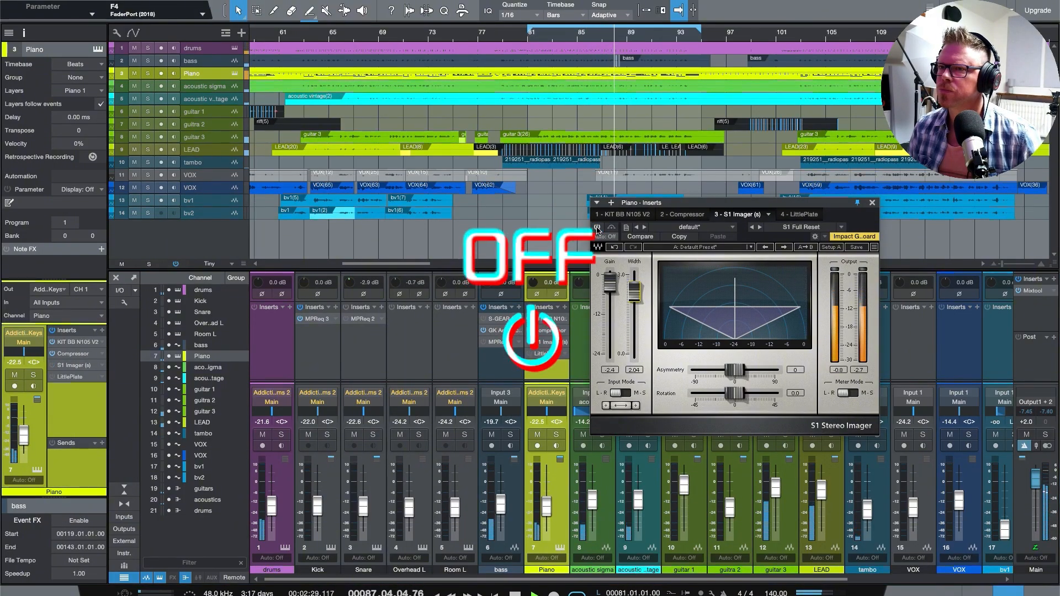
{"action": "left_click", "coordinate": [597, 228]}
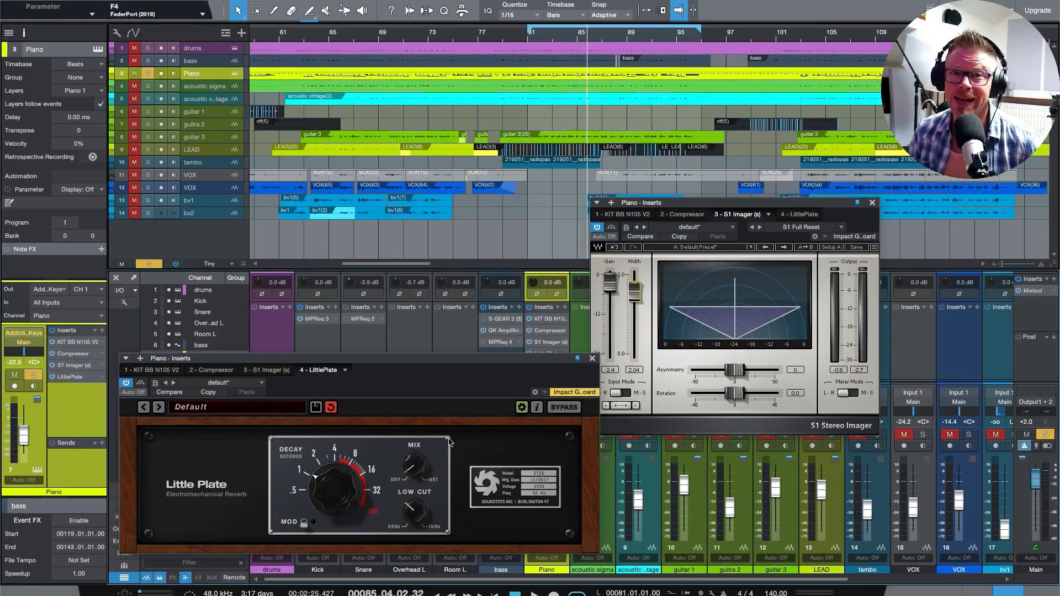
Play the soloed piano, shift the LittlePlate window aside, and compare the track with all its inserts off and on.
{"action": "key", "text": "space"}
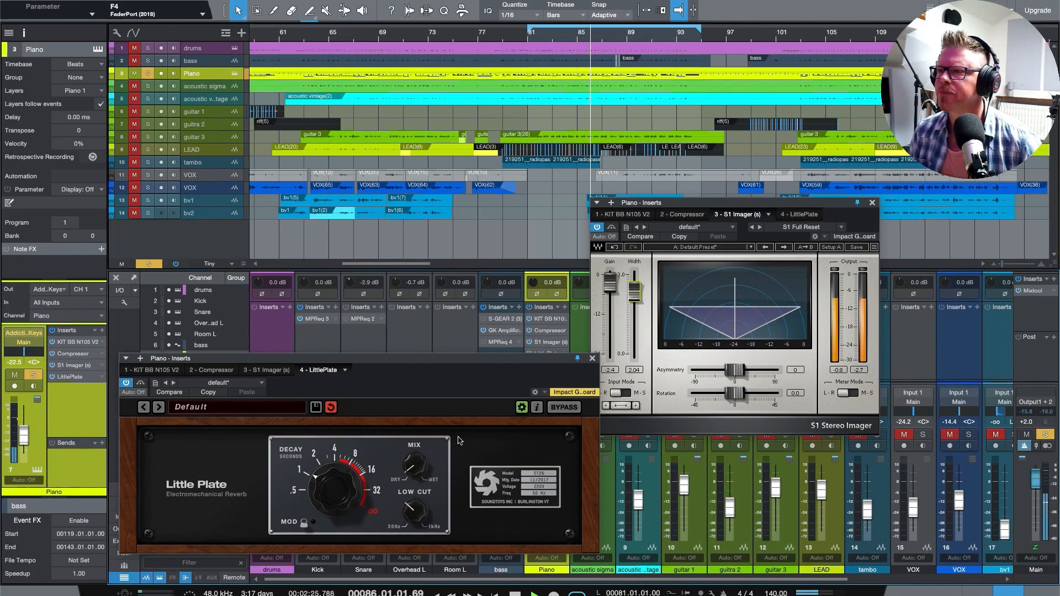
{"action": "left_click_drag", "start_coordinate": [439, 366], "coordinate": [451, 363]}
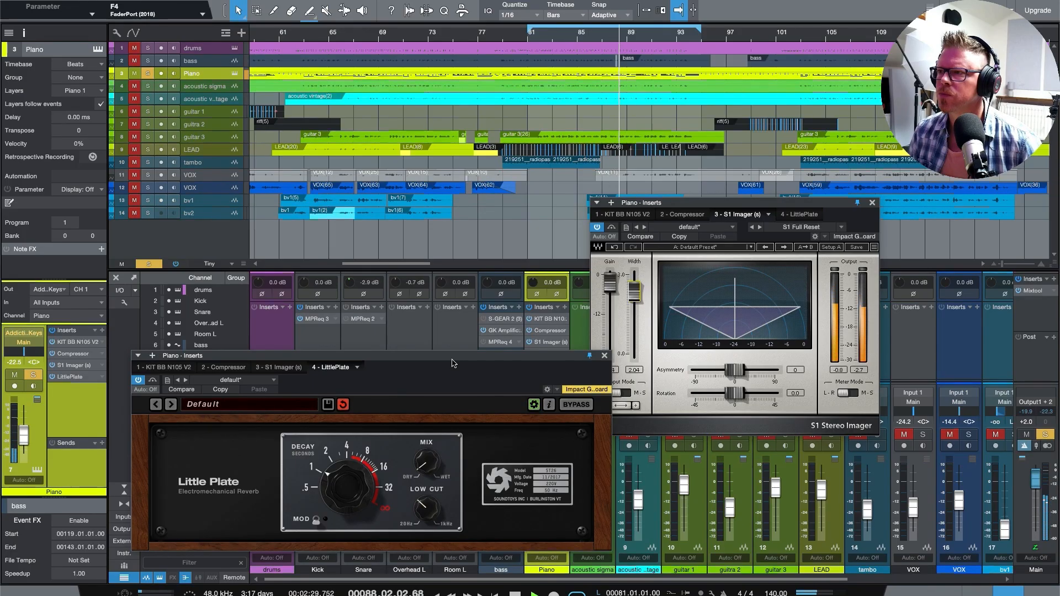
{"action": "left_click", "coordinate": [529, 307]}
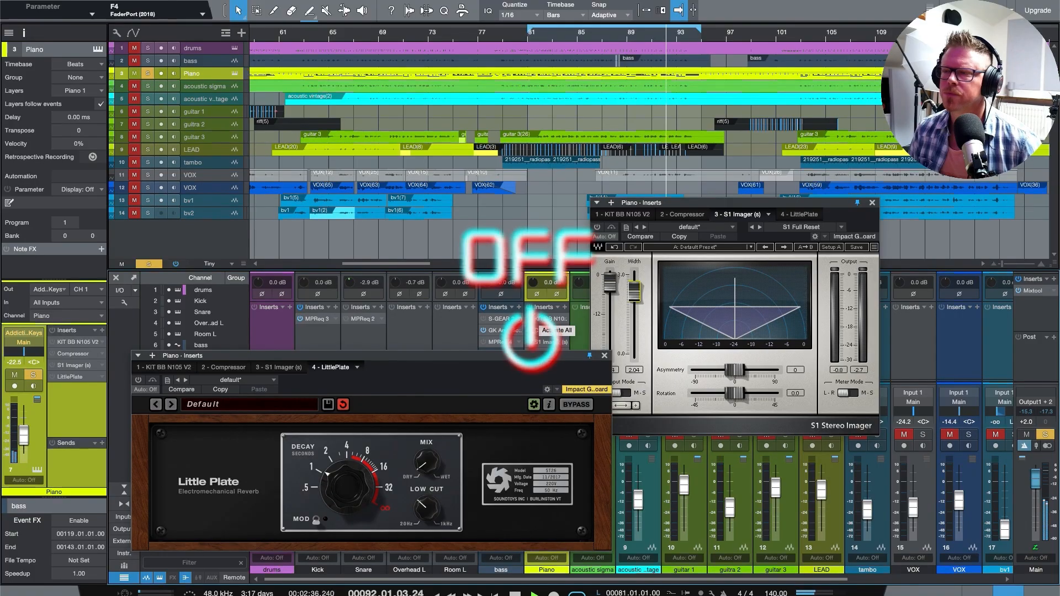
{"action": "left_click", "coordinate": [530, 308]}
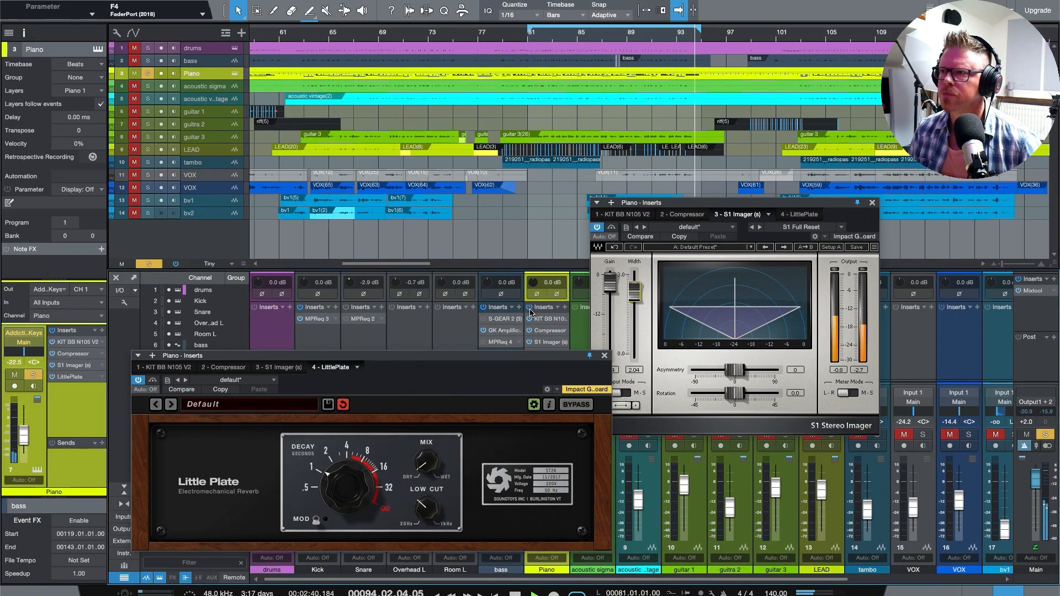
Close the LittlePlate window, unsolo the piano, and switch off all its inserts while the full mix plays.
{"action": "left_click", "coordinate": [604, 356]}
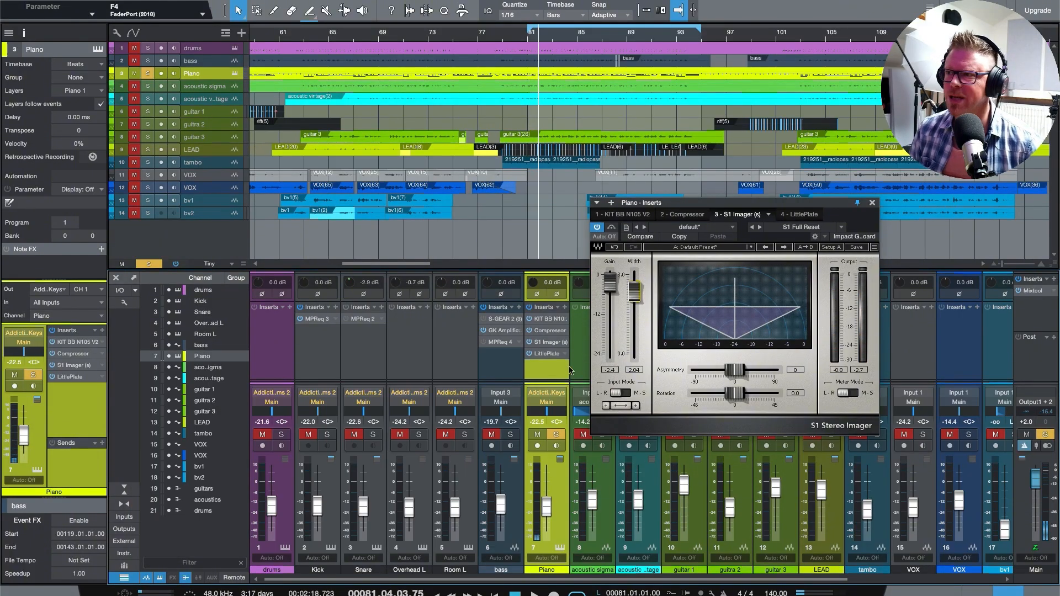
{"action": "left_click", "coordinate": [556, 435]}
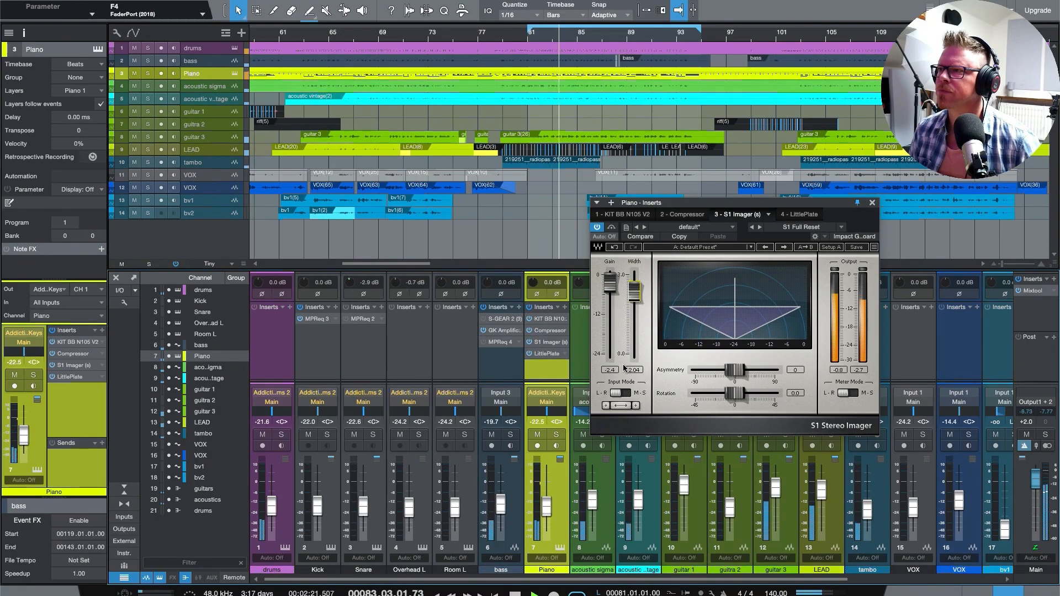
{"action": "left_click", "coordinate": [530, 307]}
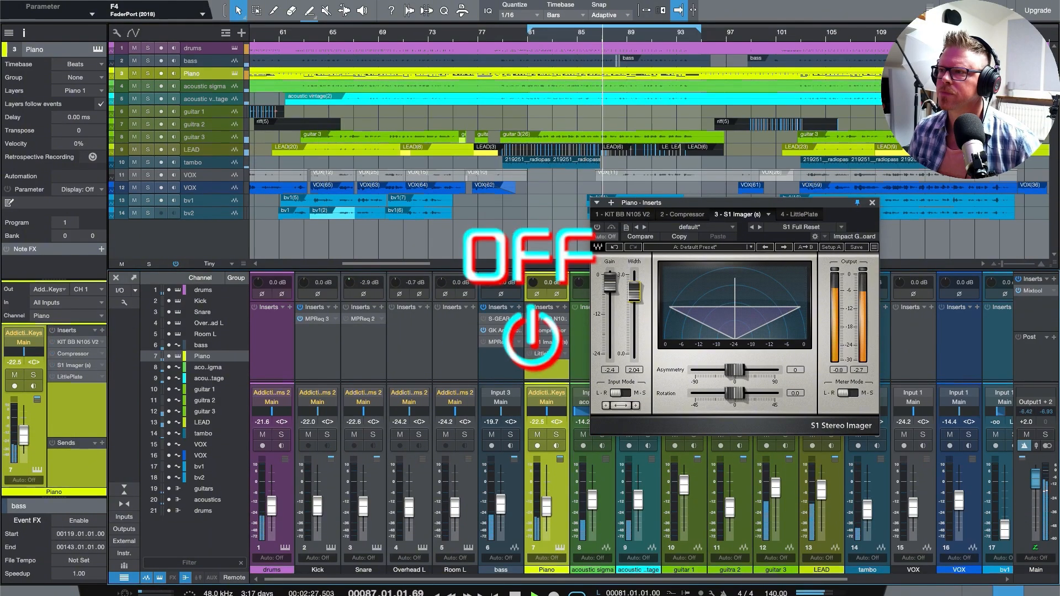